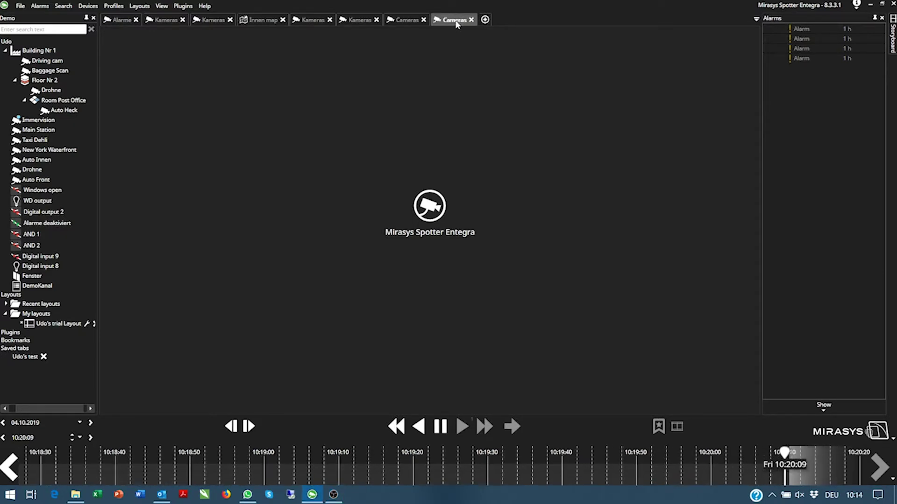
- Create a new blank 20 × 10 custom grid, New name_20x10, via Camera grids > Custom > Edit custom grids
right_click(457, 24)
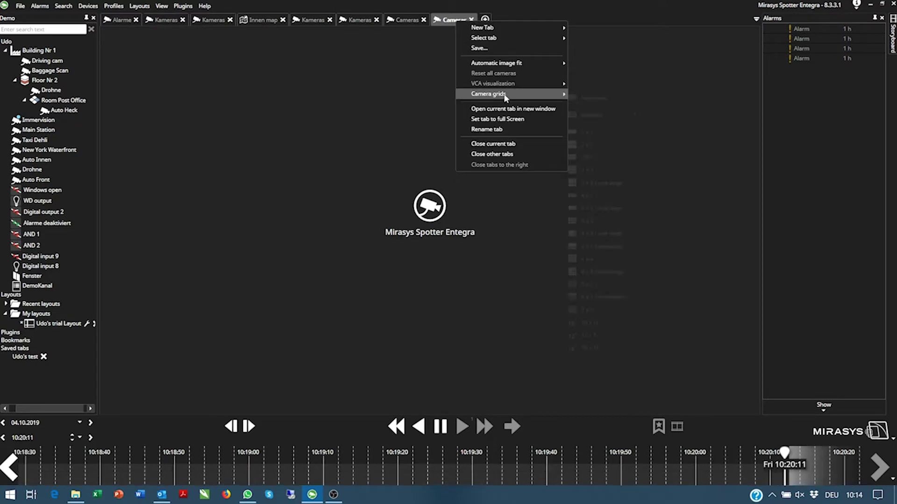
mouse_move(504, 96)
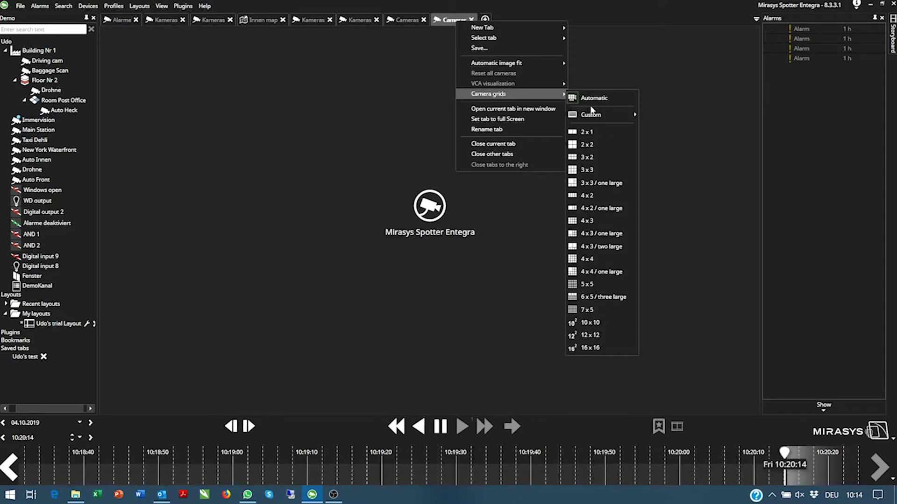
mouse_move(600, 115)
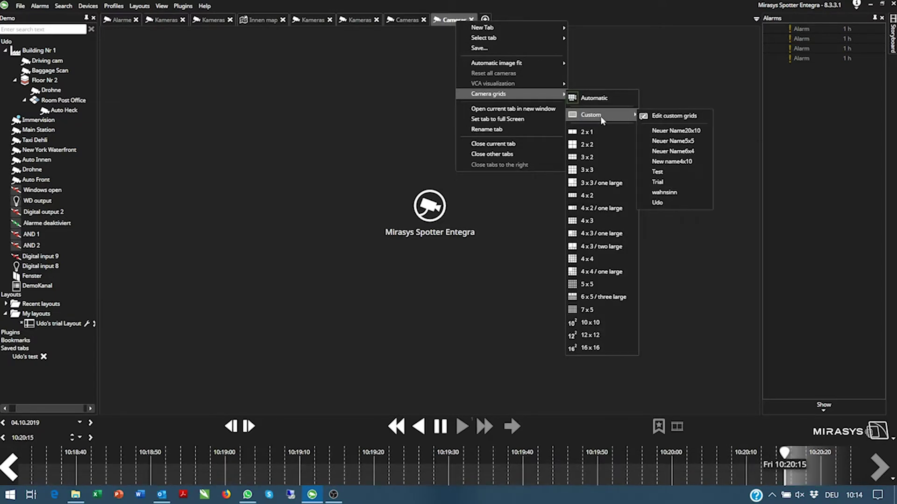
left_click(648, 116)
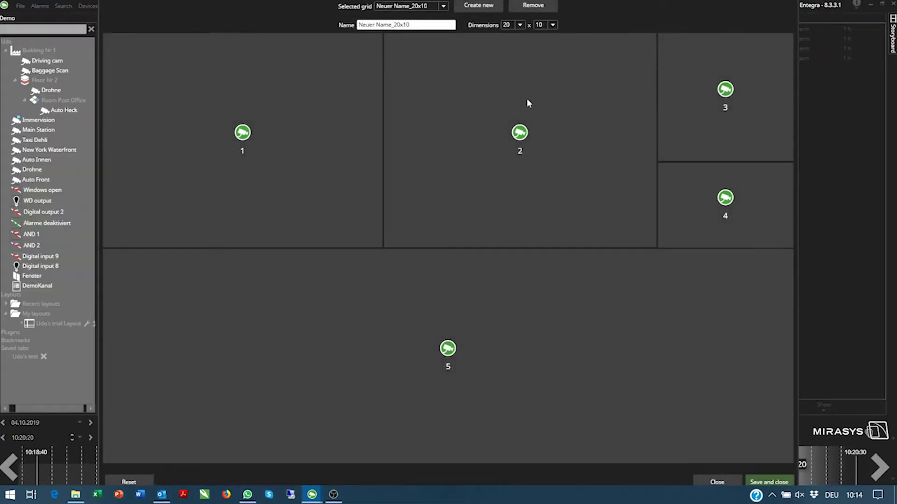
left_click(446, 7)
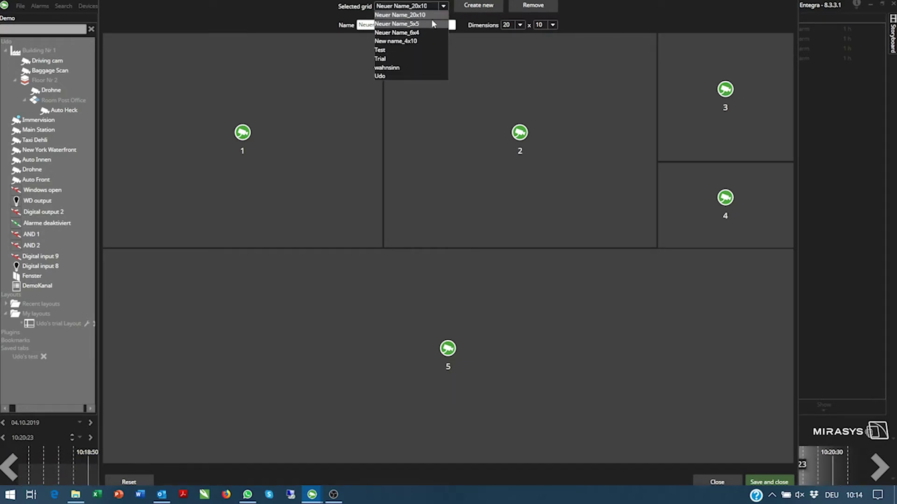
left_click(432, 14)
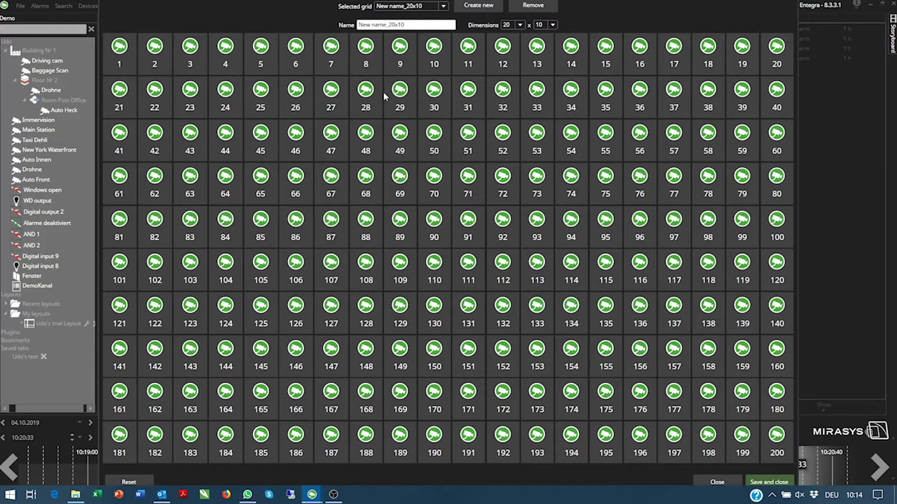
- Merge the grid cells into six panes, starting with a 5 × 3 top-left pane
left_click(123, 56)
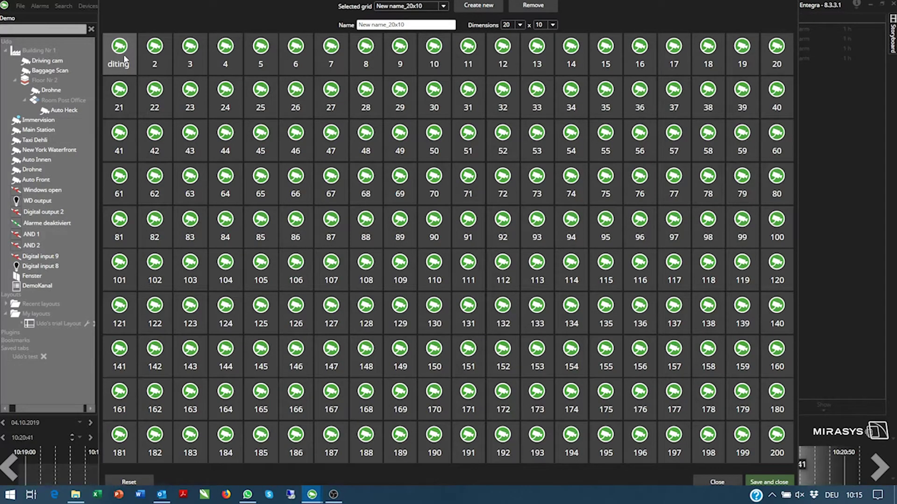
left_click_drag(124, 58, 292, 150)
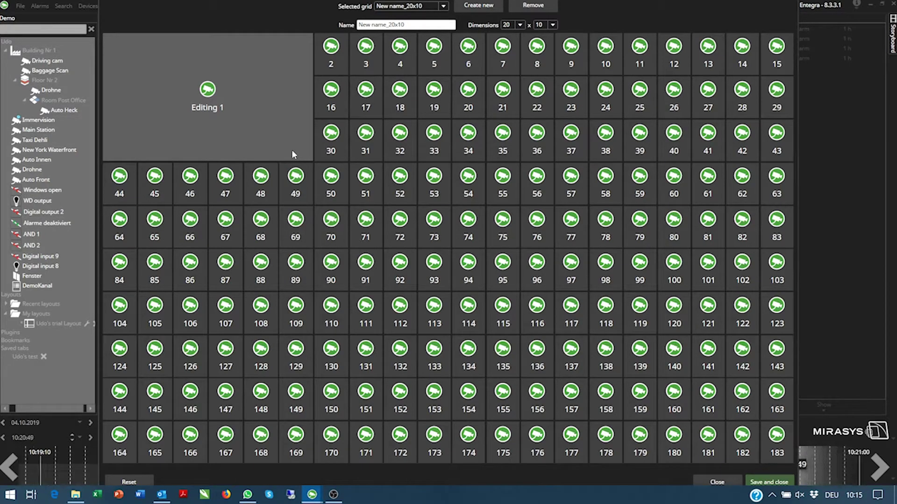
left_click(291, 150)
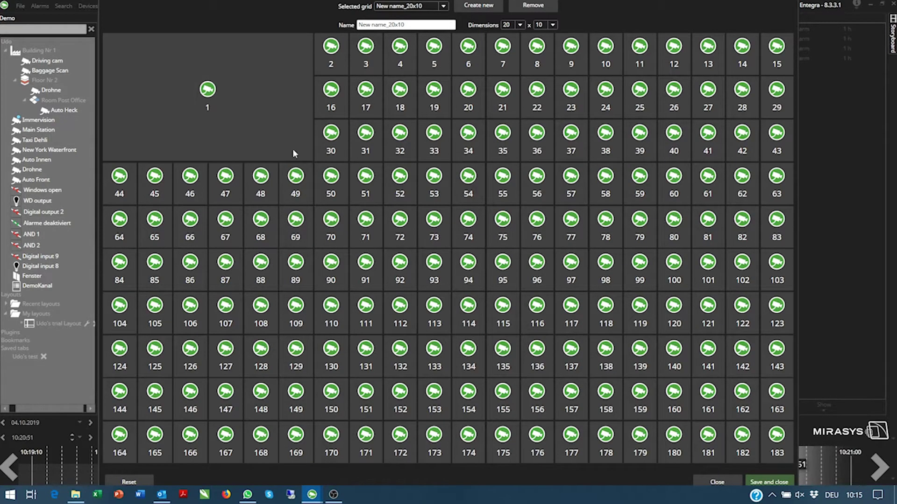
left_click(332, 64)
left_click_drag(341, 70, 504, 159)
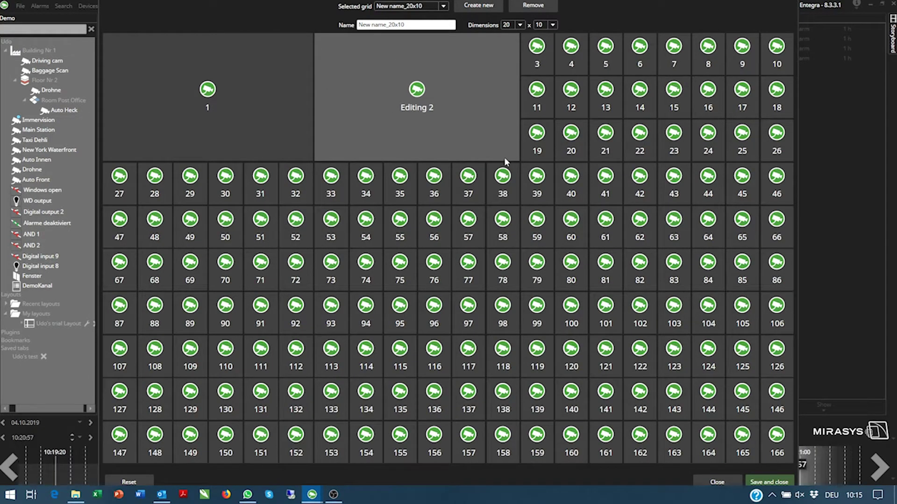
left_click_drag(504, 157, 504, 157)
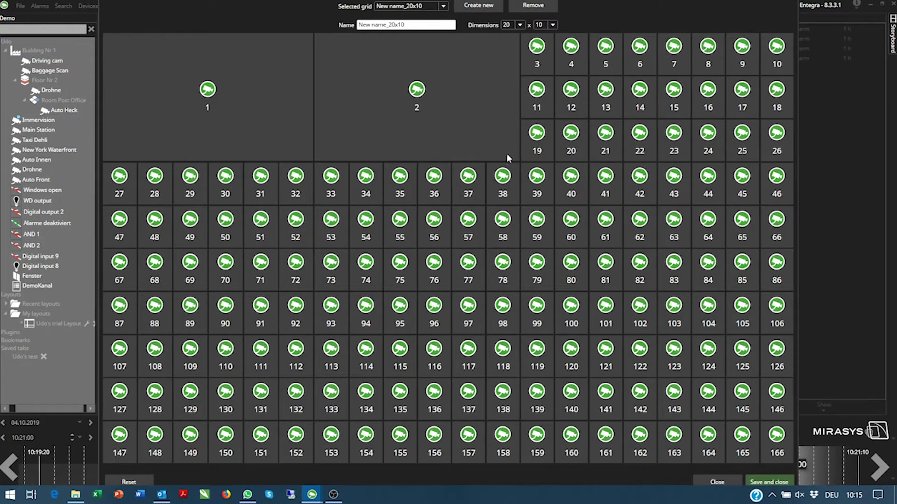
left_click_drag(537, 57, 777, 159)
left_click_drag(129, 183, 489, 444)
left_click_drag(537, 184, 787, 289)
left_click_drag(548, 308, 781, 444)
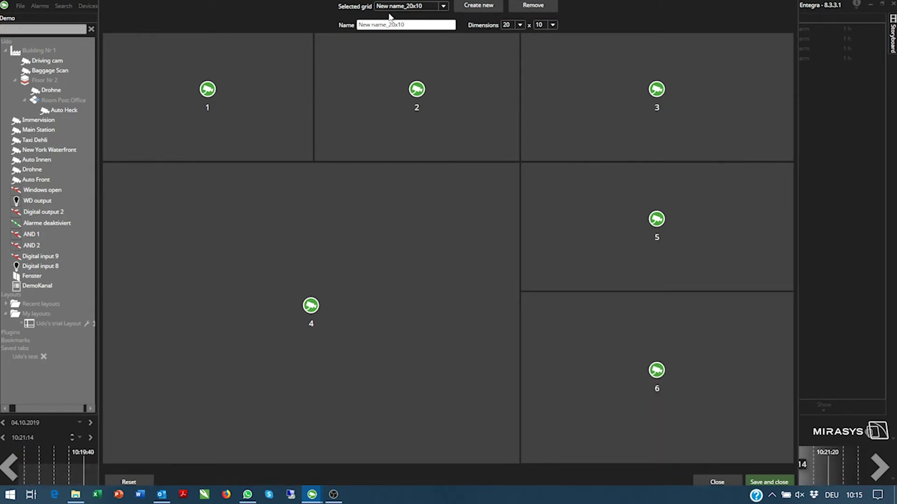
- Rename the grid to 'Udo Grid' and save it
left_click_drag(413, 25, 335, 22)
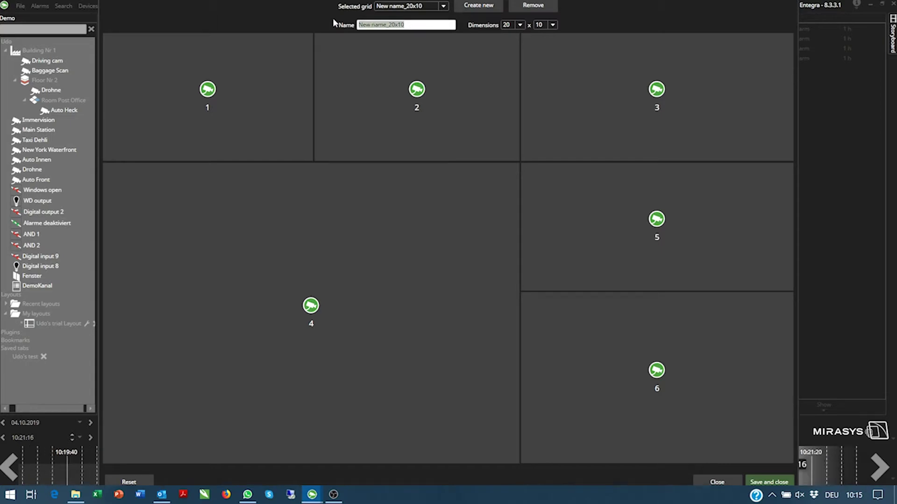
type("Udo Grid")
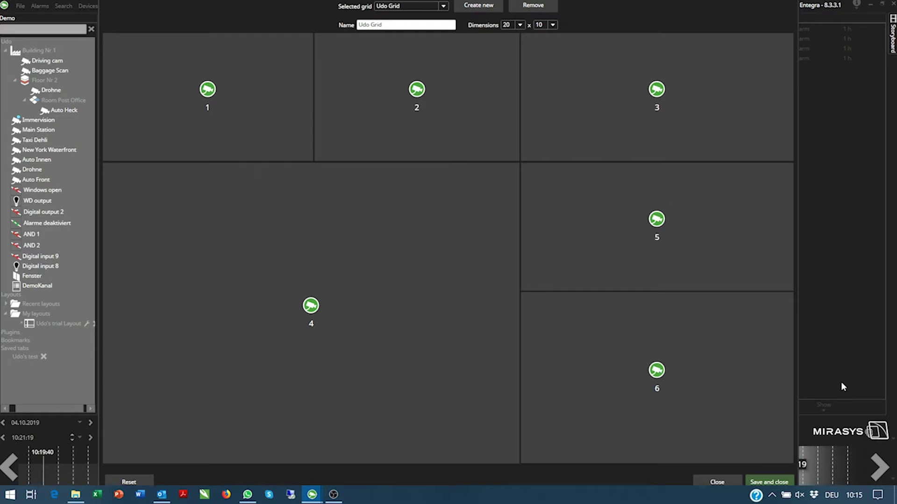
left_click(785, 483)
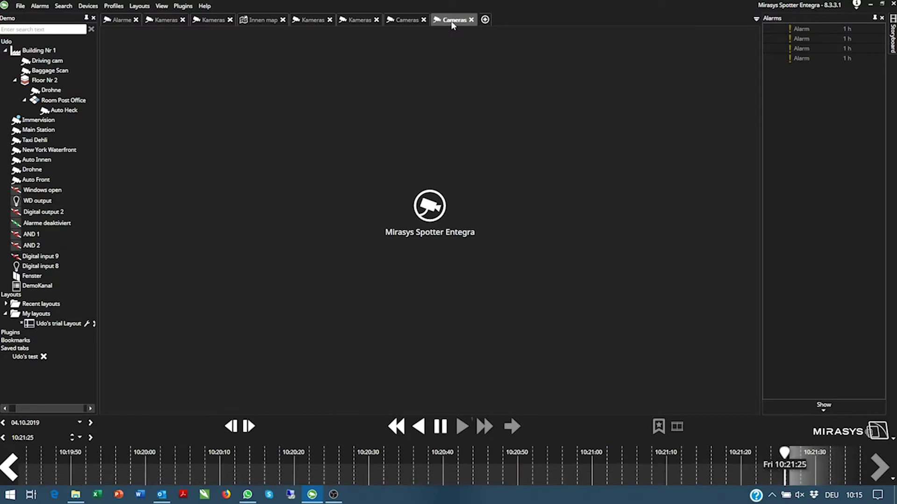
- Apply the Udo Grid layout to the Cameras tab
right_click(452, 25)
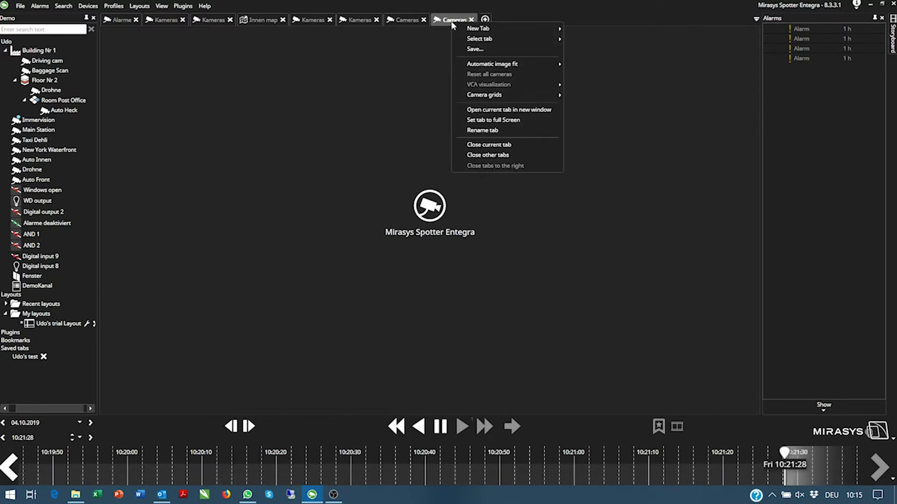
mouse_move(502, 96)
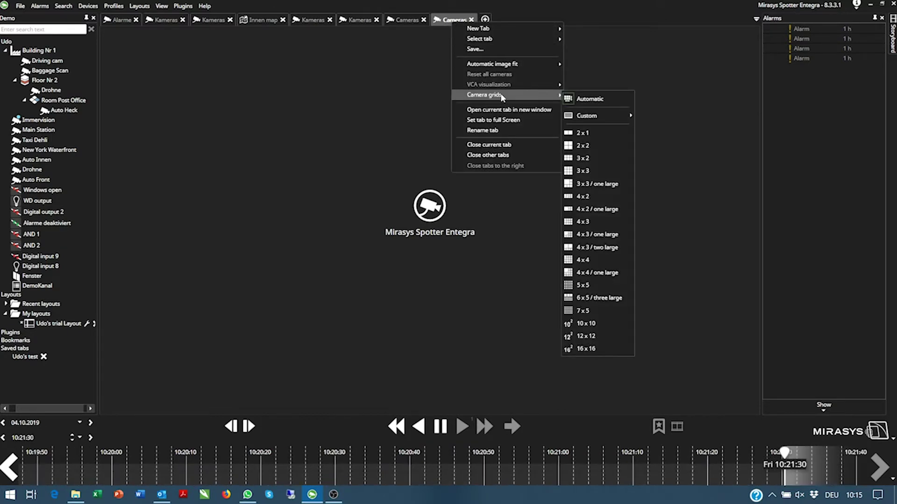
mouse_move(600, 112)
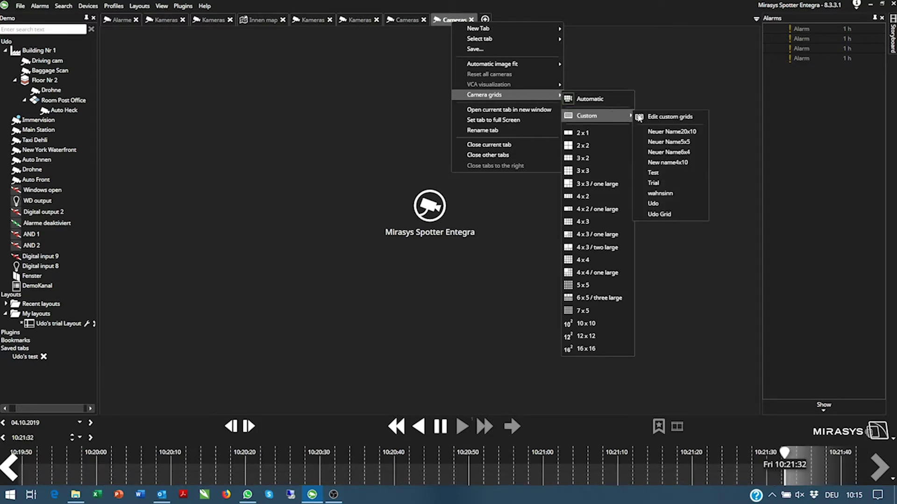
left_click(674, 215)
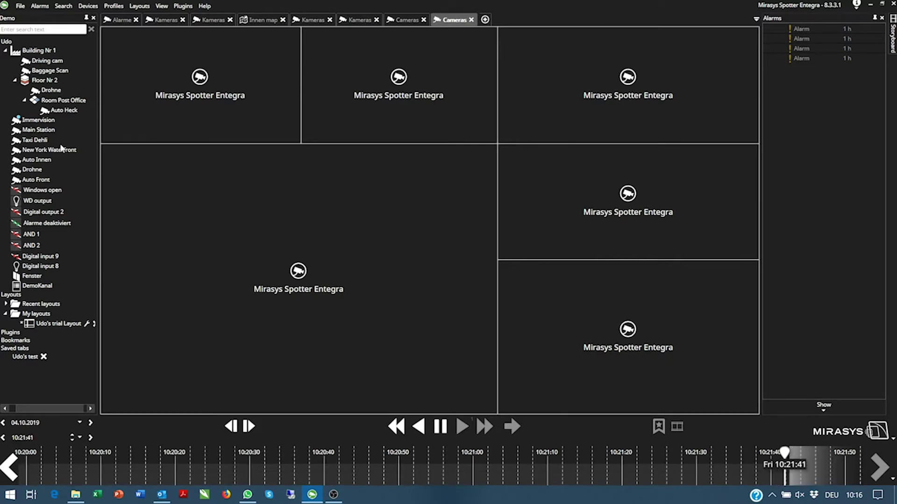
- Fill the panes with Main Station, Immervision, Auto Heck, Auto Front, WD output and Drohne feeds
left_click_drag(46, 129, 182, 117)
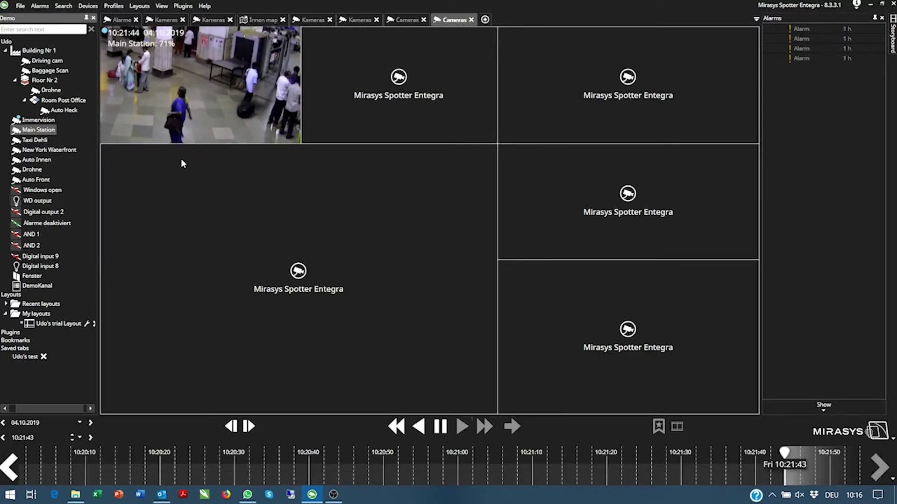
left_click_drag(38, 120, 411, 106)
left_click_drag(78, 112, 276, 255)
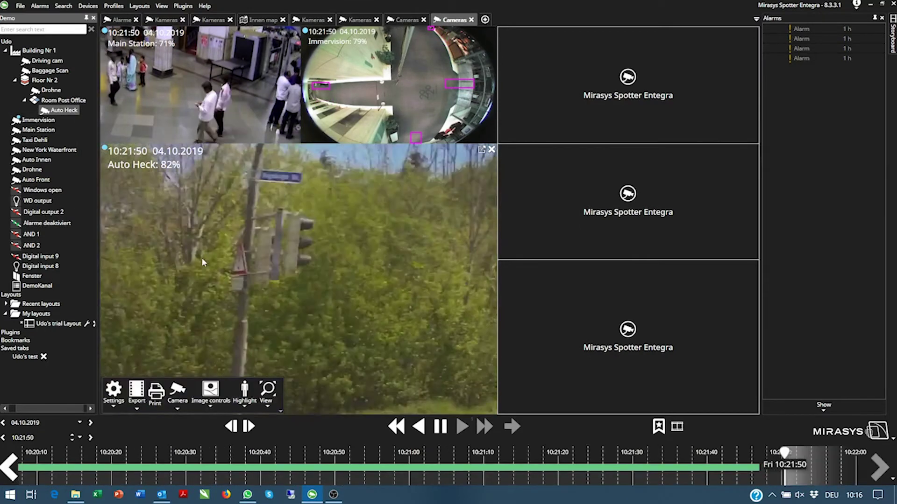
left_click_drag(36, 179, 625, 136)
left_click_drag(40, 205, 627, 196)
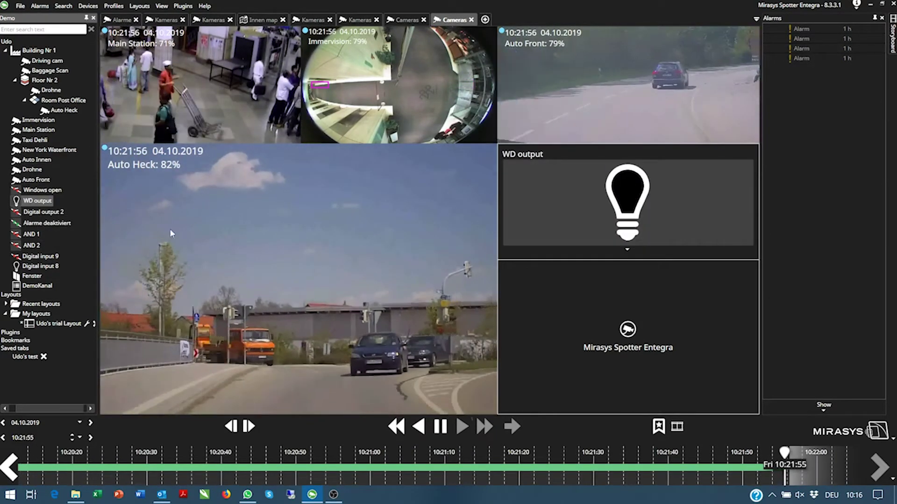
left_click_drag(32, 170, 635, 318)
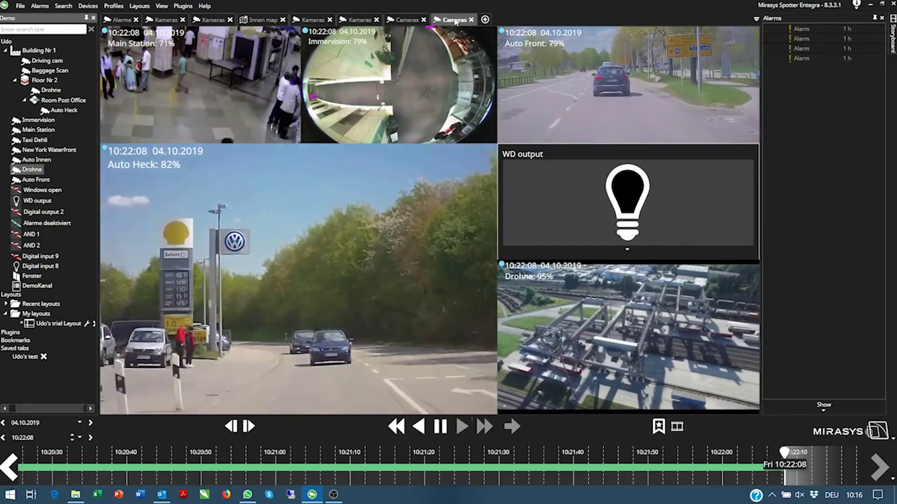
- Save the Cameras tab contents through its Save... option under the name 'Udo Tab'
right_click(455, 21)
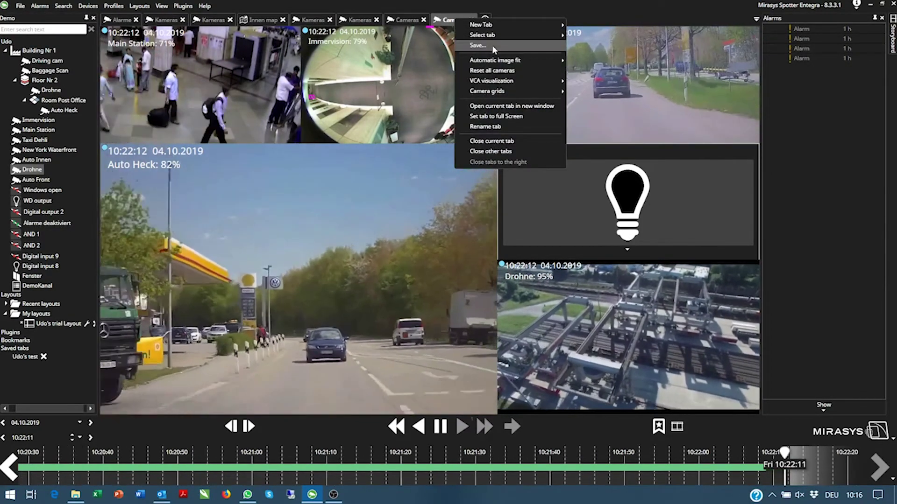
left_click(491, 45)
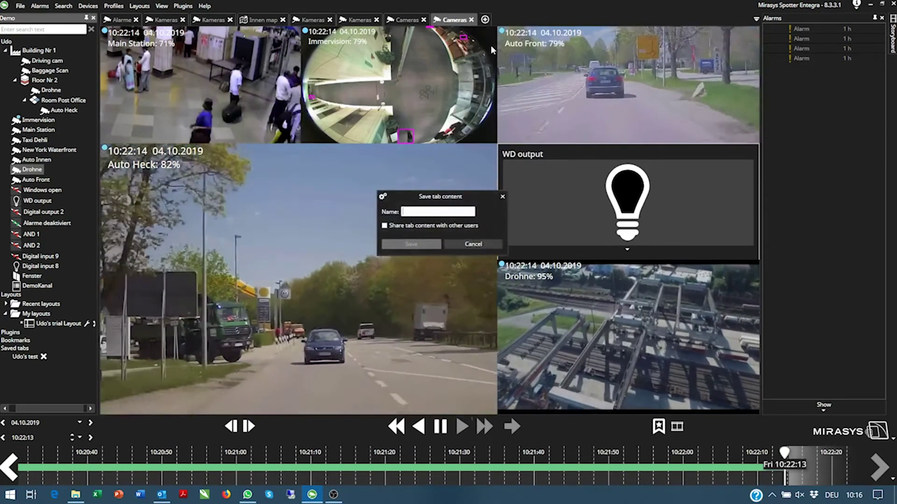
left_click(446, 212)
type("Udo T")
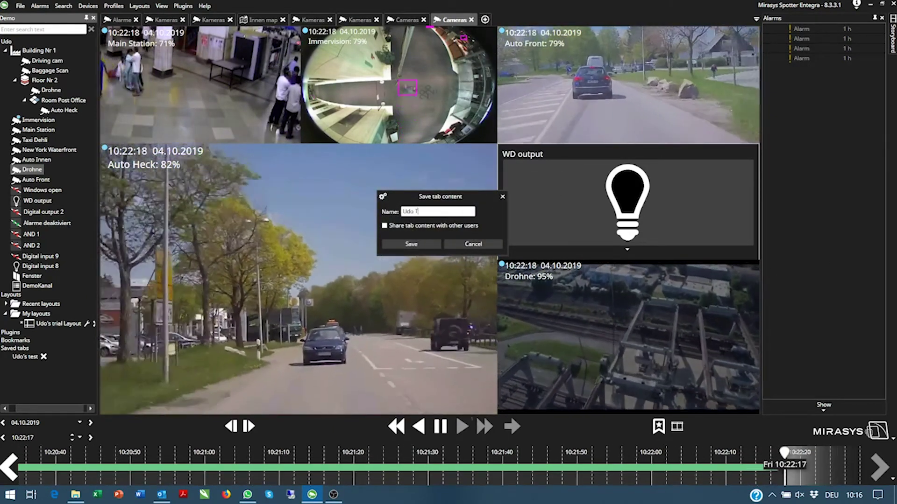
type("ab")
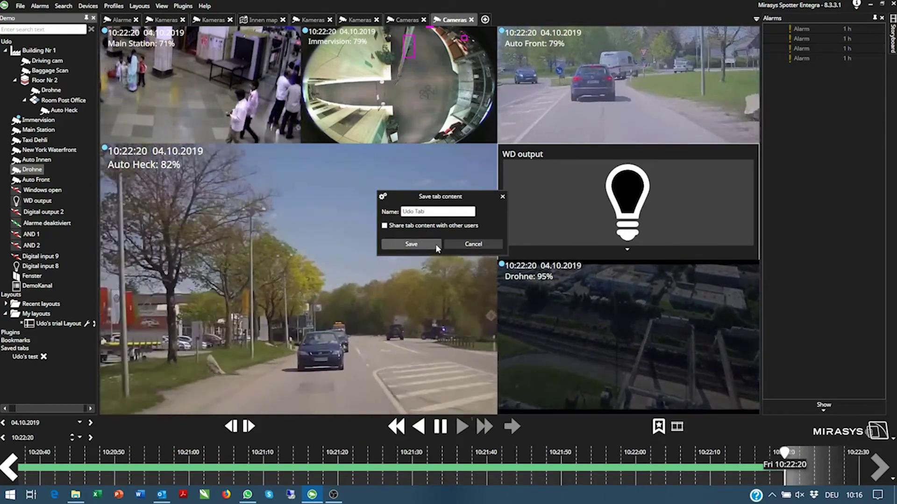
left_click(436, 244)
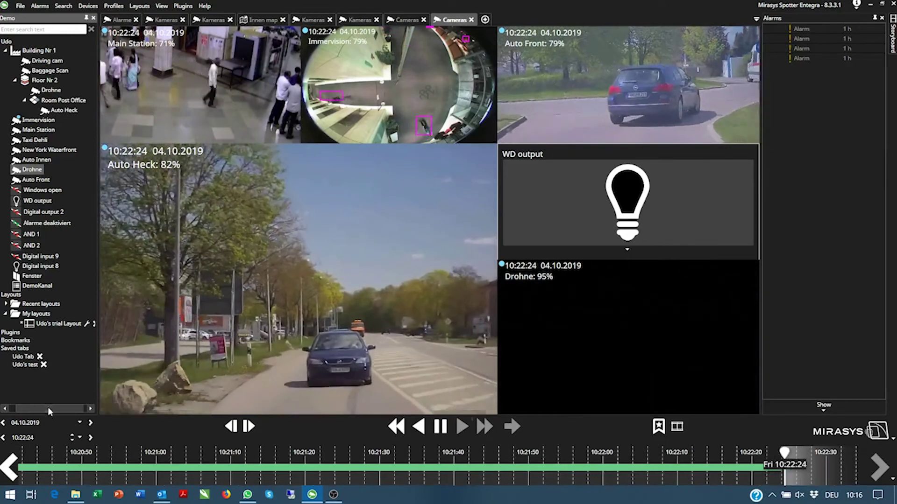
left_click_drag(50, 411, 39, 410)
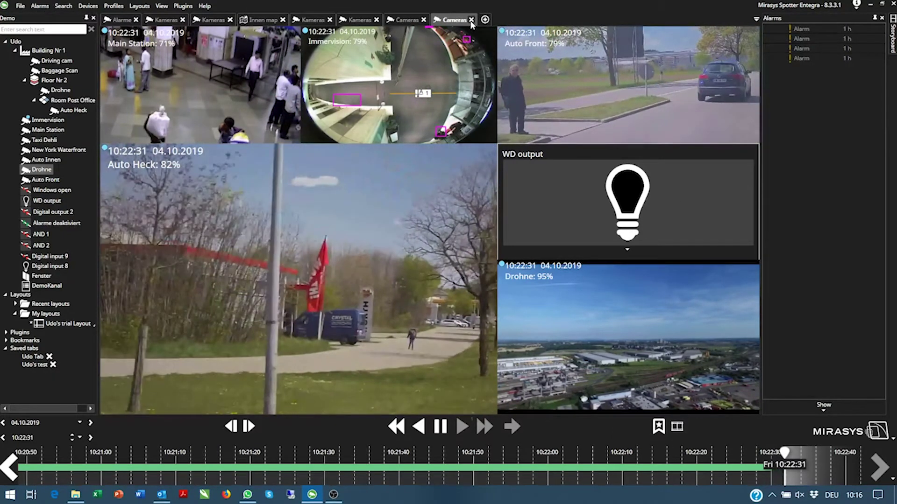
- Close the unsaved Cameras tab and reopen Udo Tab from Saved tabs
left_click(471, 20)
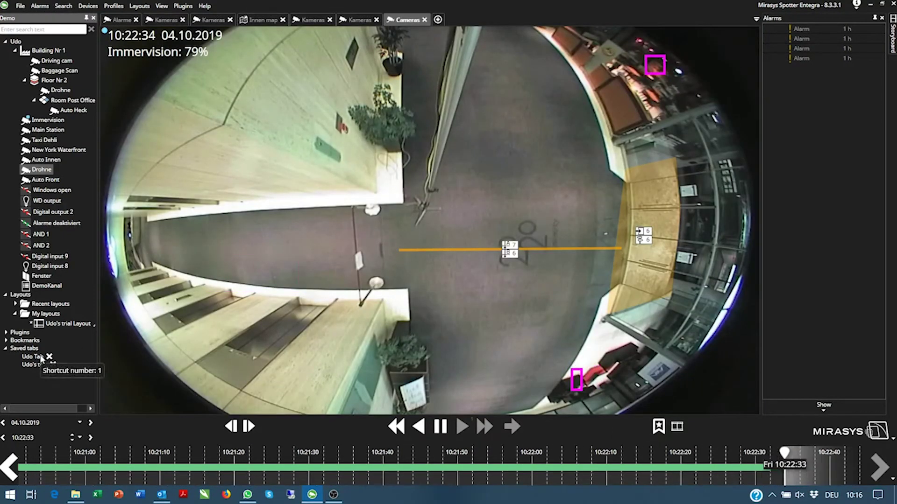
left_click(41, 358)
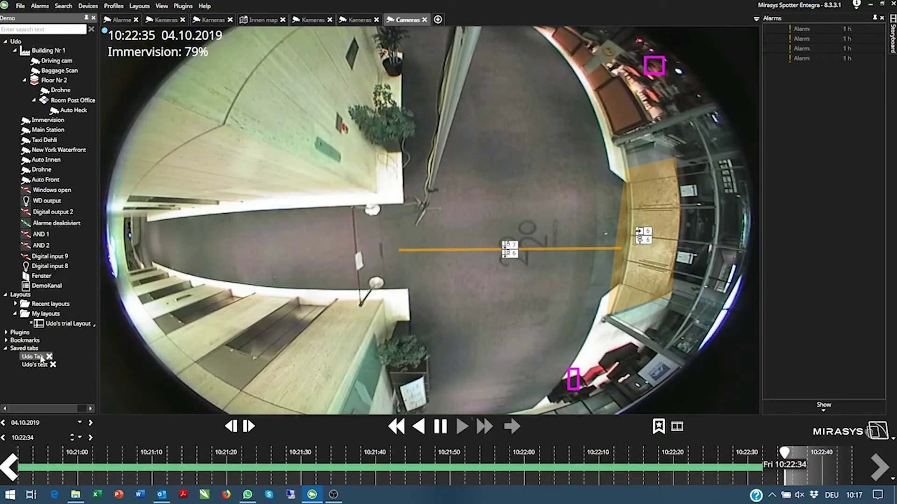
double_click(41, 358)
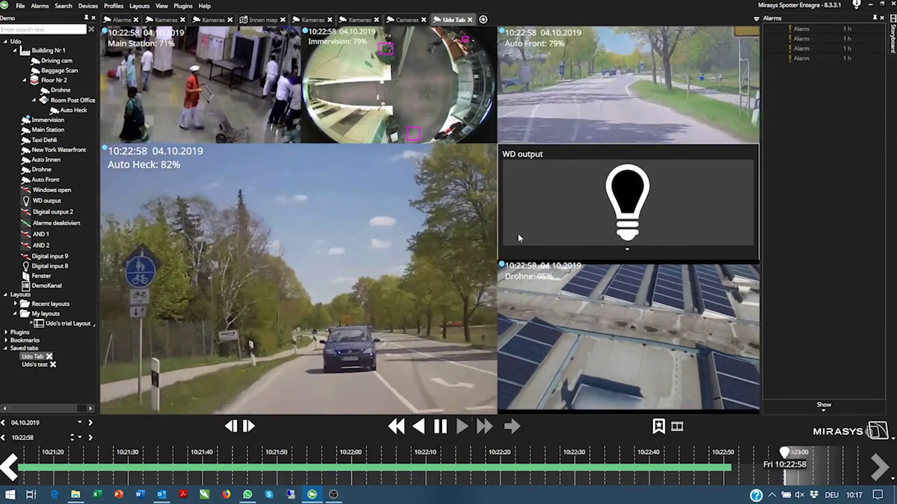
- Raise the interface zoom from 85% to 95%
left_click(162, 6)
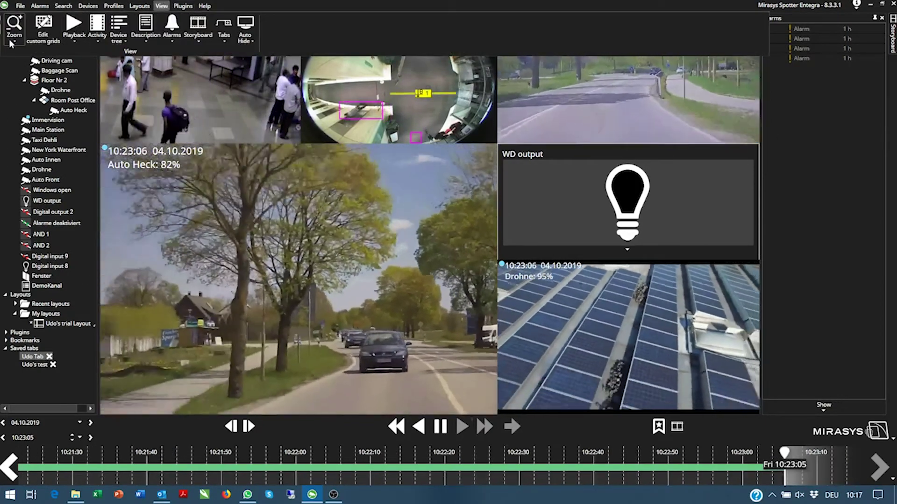
left_click(14, 41)
left_click_drag(81, 55, 95, 56)
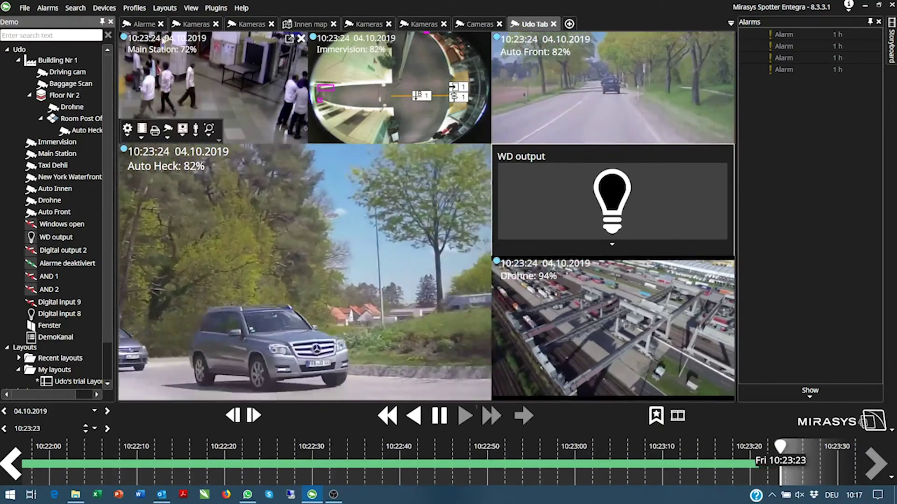
- Save the current view as a new layout named 'Udo Layout'
left_click(164, 8)
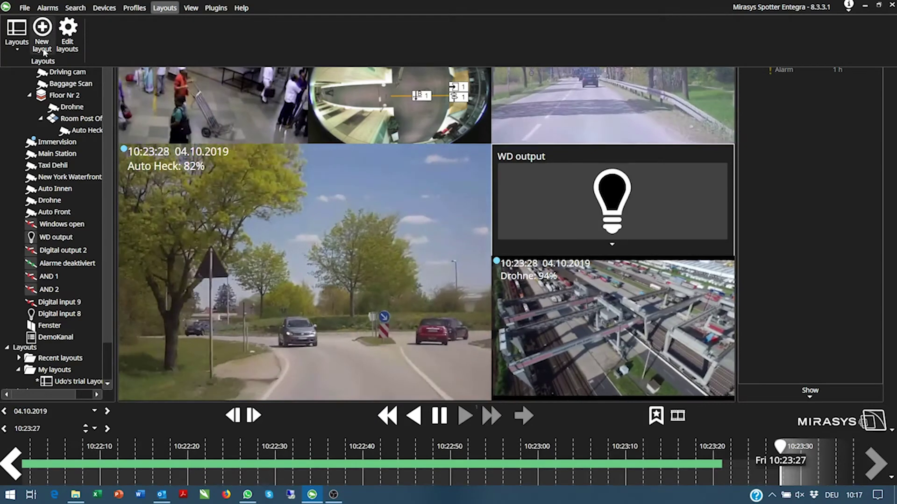
left_click(43, 49)
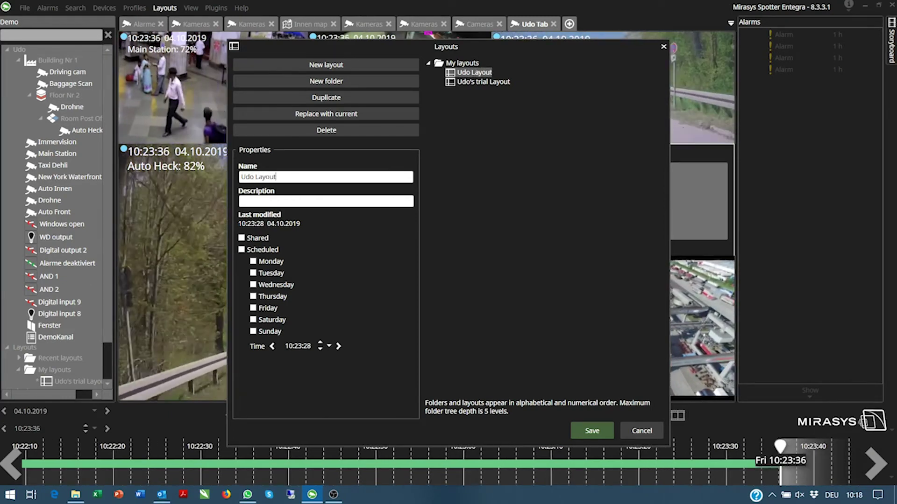
left_click(592, 431)
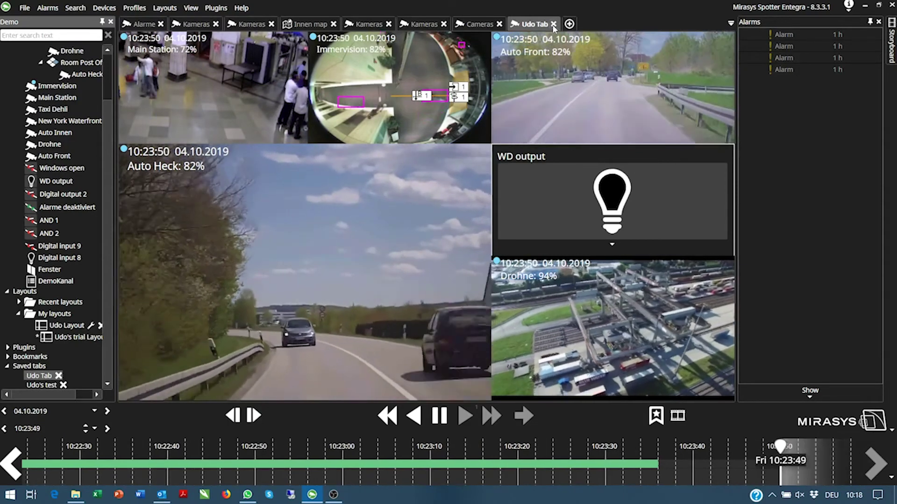
- Close the Udo Tab, Cameras and Kameras tabs
left_click(553, 24)
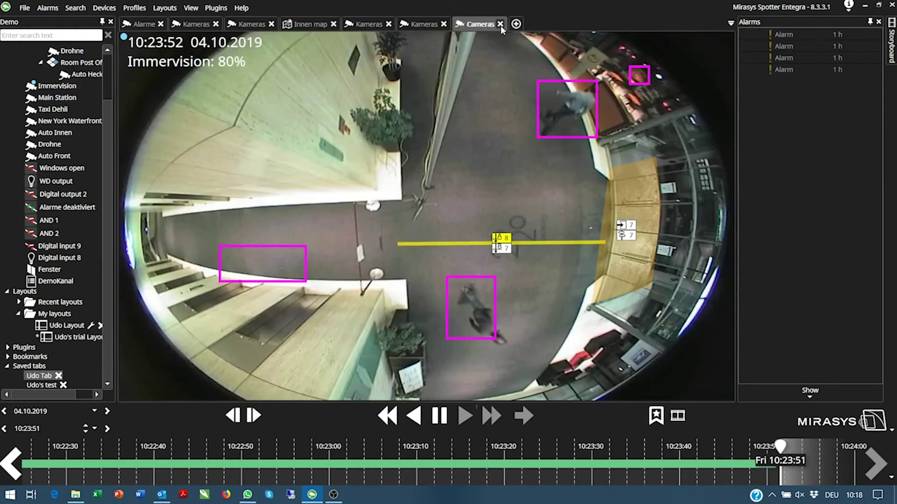
left_click(500, 24)
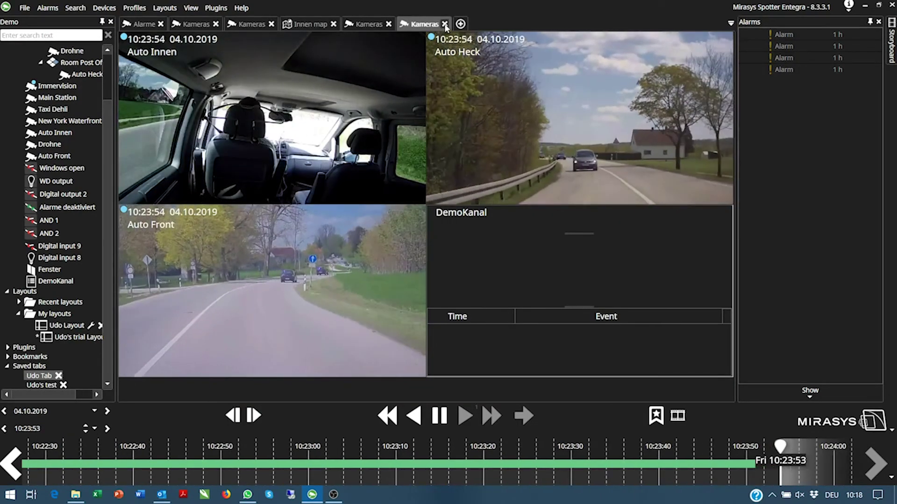
left_click(444, 24)
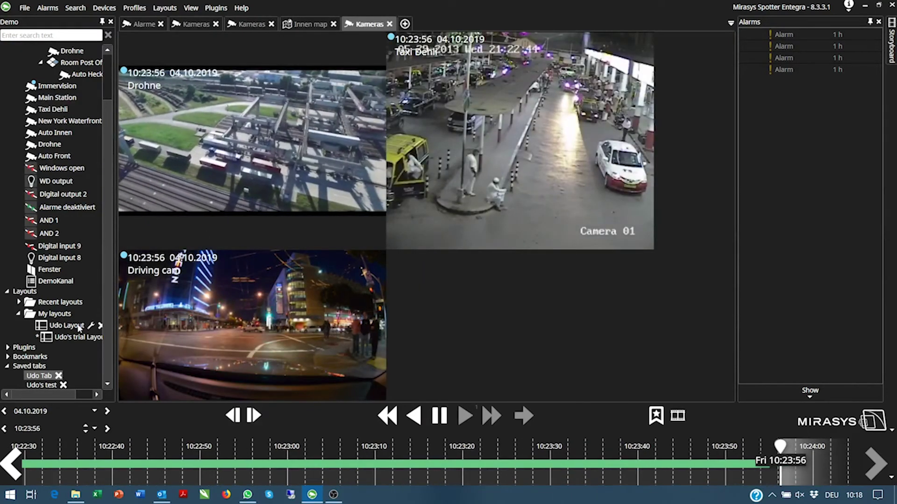
- Load Udo Layout from My layouts to restore the six-pane Udo Tab
left_click(79, 327)
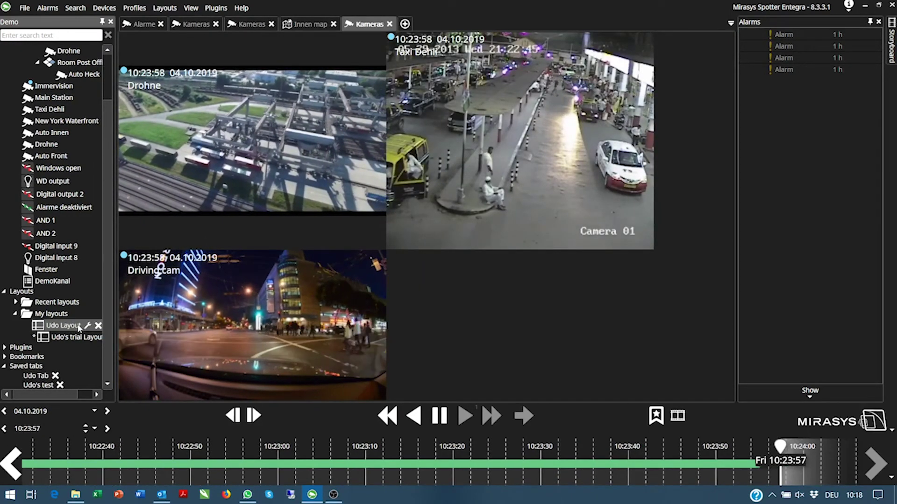
double_click(78, 327)
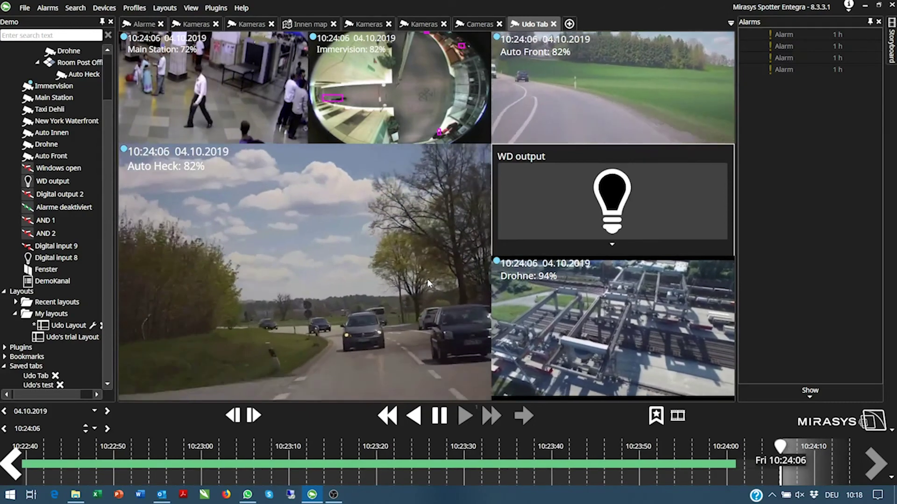
mouse_move(428, 282)
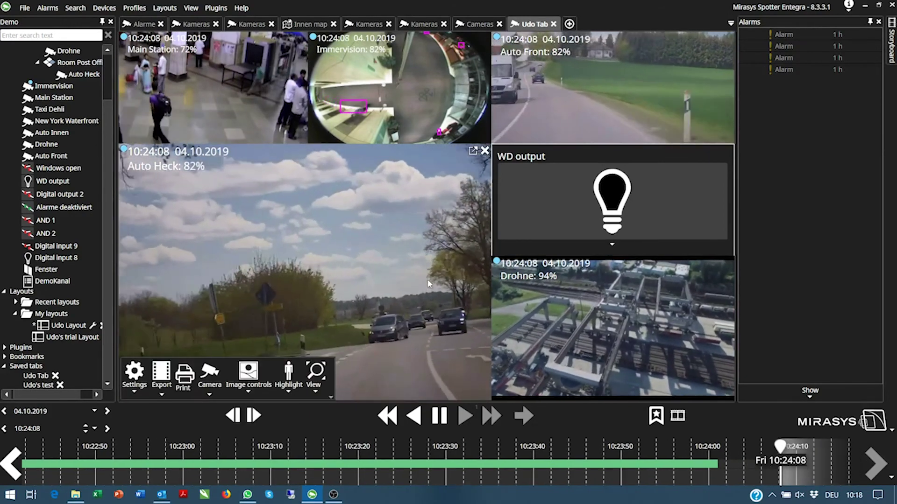